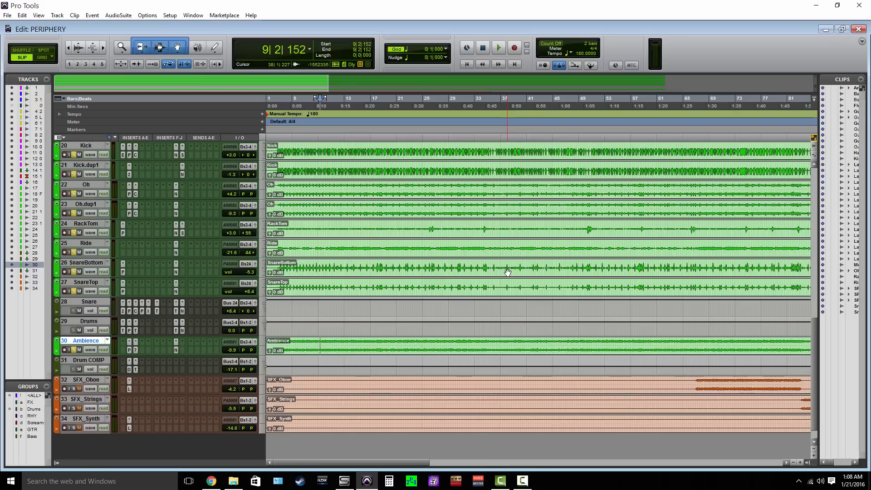
# - Play the soloed drum tracks from about bar 9 and stop playback
pyautogui.press('space')
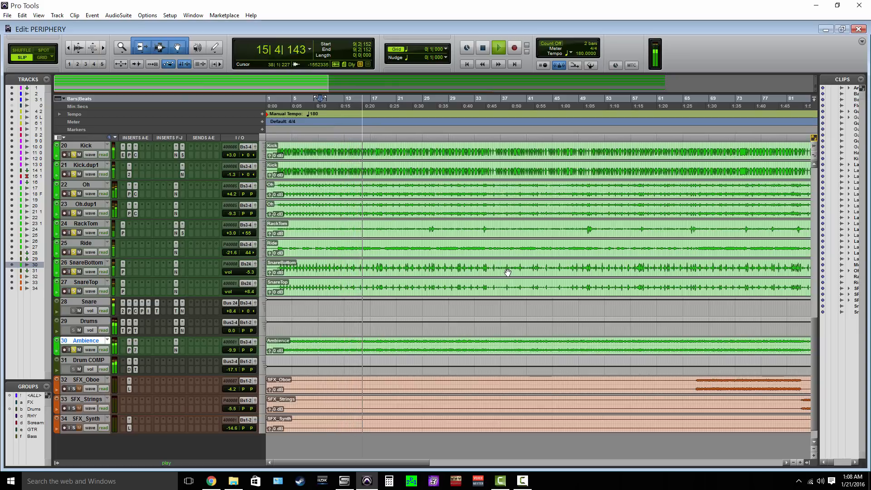
pyautogui.press('space')
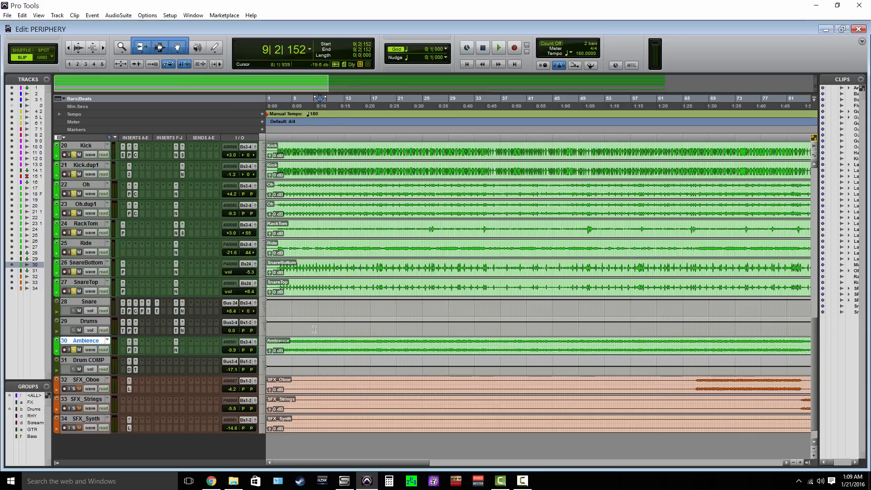
pyautogui.scroll(-1, 381, 343)
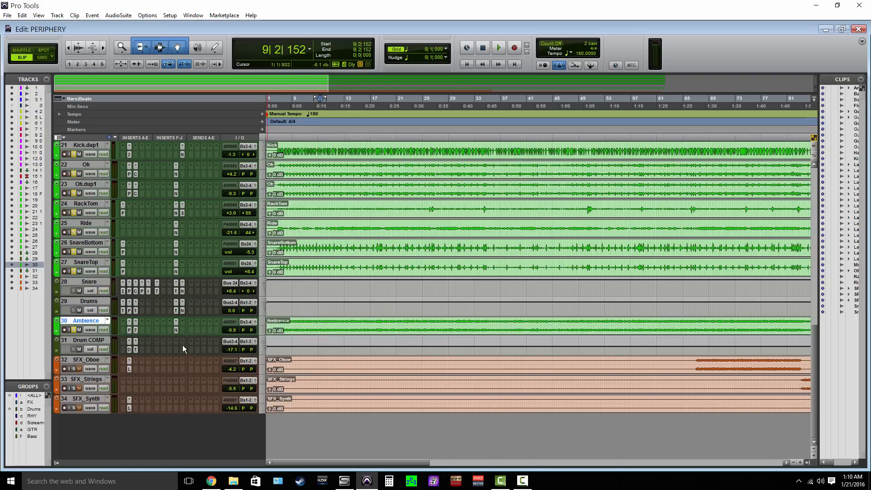
# - Audition the drums while toggling the Drum COMP mute and the Ambience solo to compare the room sound
pyautogui.click(79, 349)
pyautogui.click(74, 330)
pyautogui.press('space')
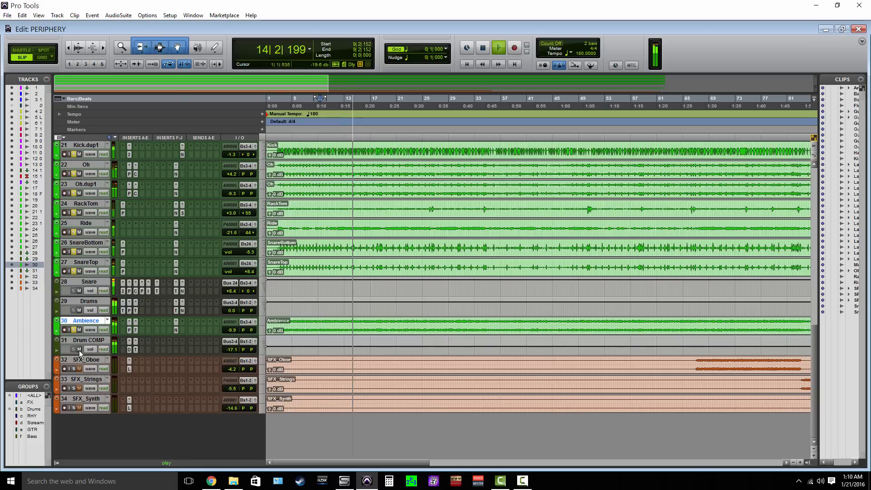
pyautogui.click(79, 350)
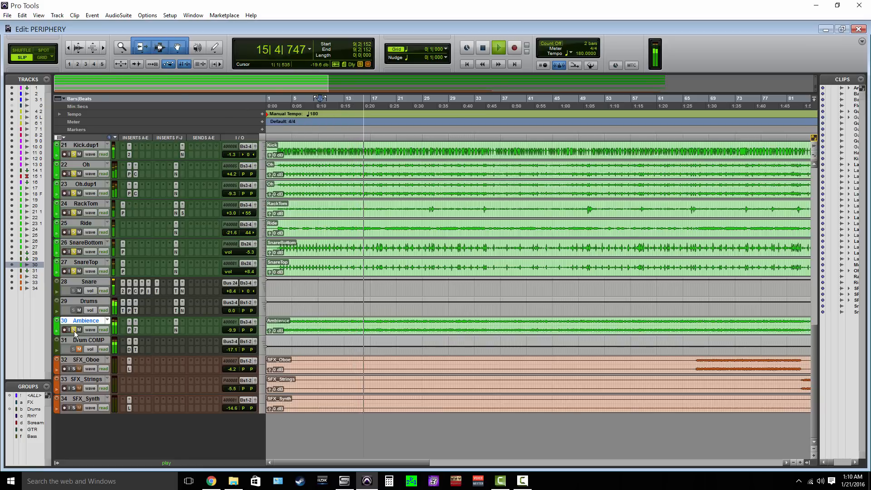
pyautogui.click(74, 330)
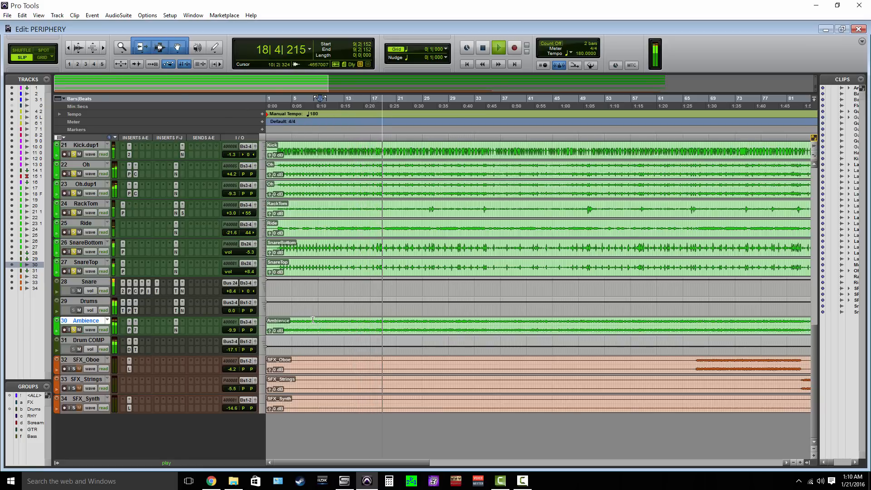
pyautogui.press('space')
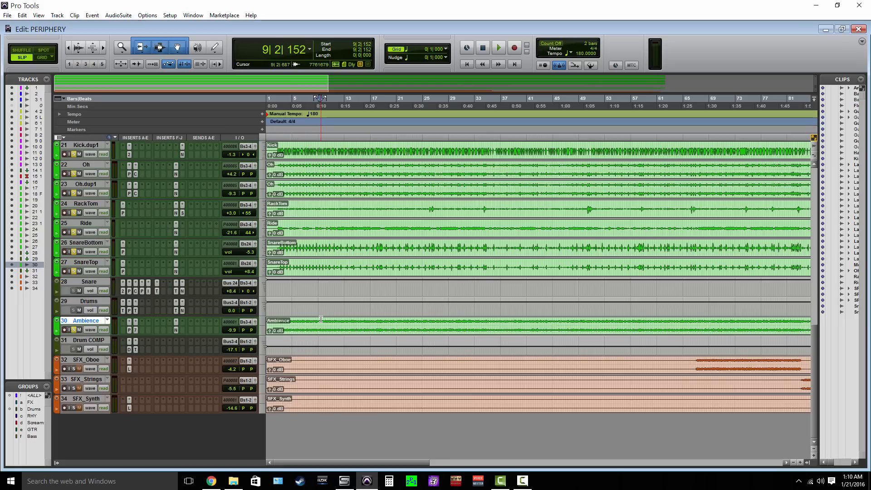
# - Mute the Drum COMP track and open the FabFilter Pro-Q 2 equalizer on the Ambience track
pyautogui.click(79, 349)
pyautogui.click(130, 330)
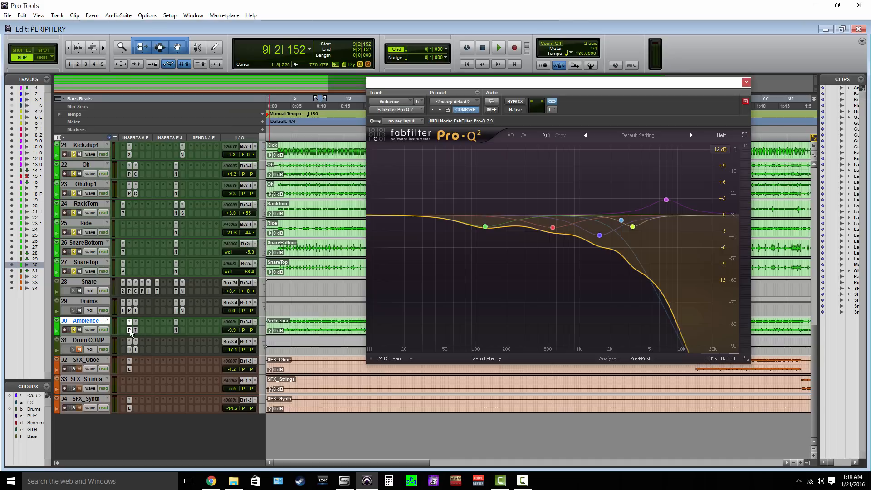
pyautogui.moveTo(659, 84); pyautogui.dragTo(655, 98)
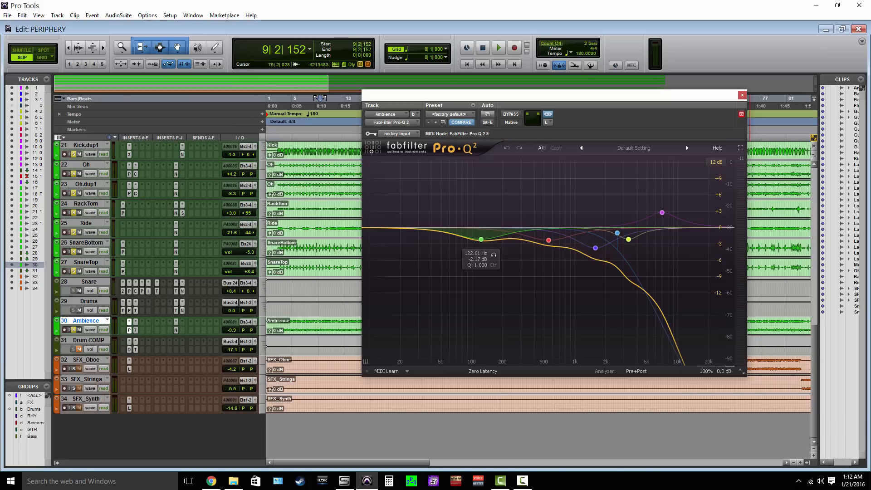
# - Bypass the CLA-76 and NLS Channel inserts on the Ambience track and solo only that track
pyautogui.doubleClick(498, 239)
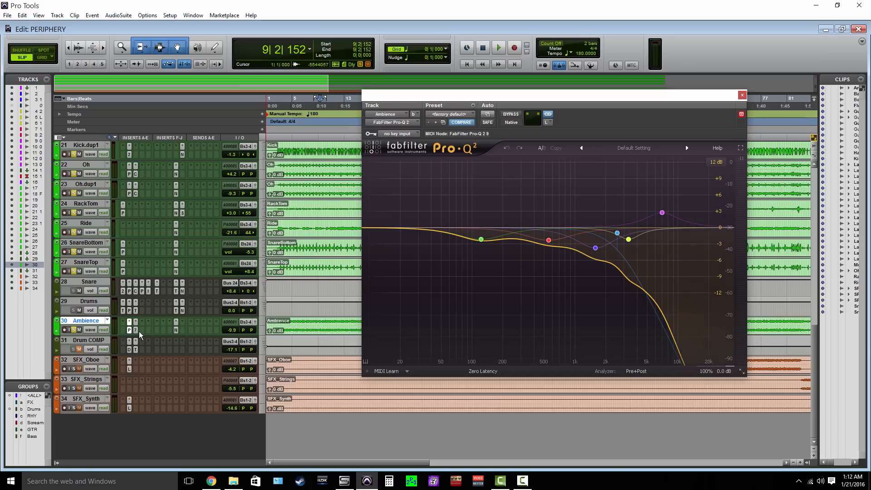
pyautogui.keyDown('ctrl'); pyautogui.click(176, 331); pyautogui.keyUp('ctrl')
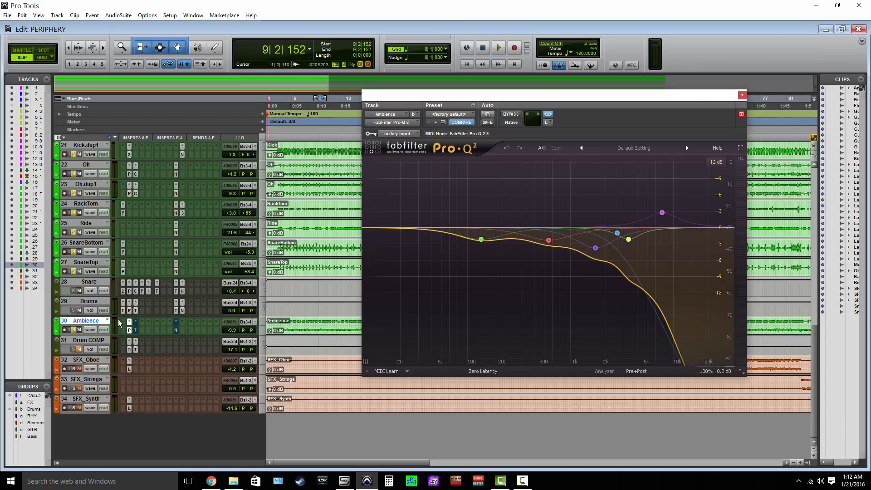
pyautogui.click(74, 330)
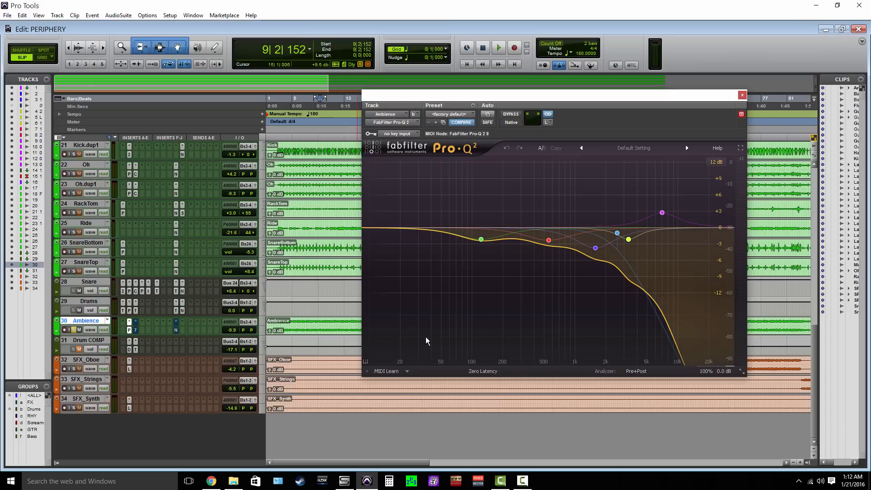
# - Play the Ambience track and toggle the Pro-Q 2 bypass to compare it with and without EQ
pyautogui.press('space')
pyautogui.keyDown('ctrl'); pyautogui.click(130, 330); pyautogui.keyUp('ctrl')
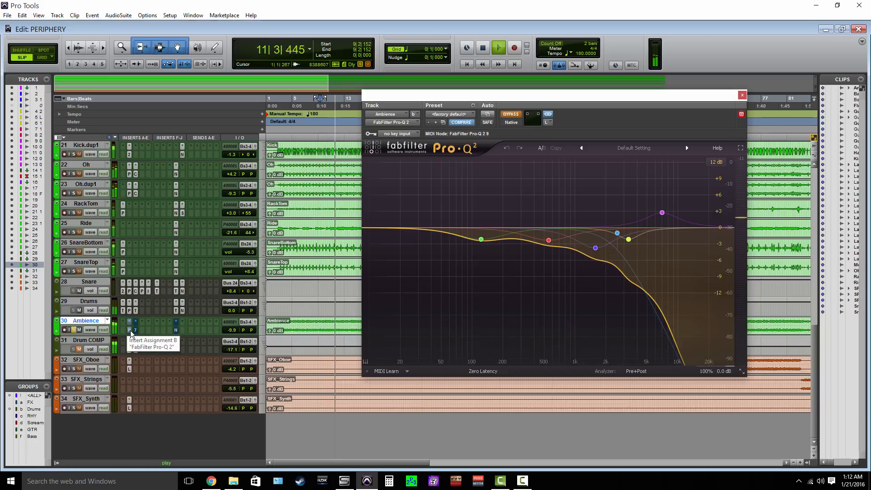
pyautogui.keyDown('ctrl'); pyautogui.click(131, 333); pyautogui.keyUp('ctrl')
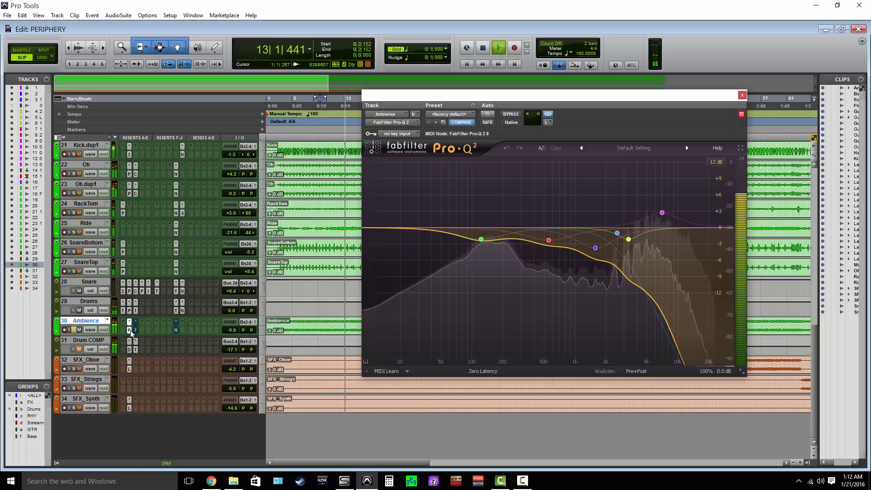
pyautogui.keyDown('ctrl'); pyautogui.click(131, 333); pyautogui.keyUp('ctrl')
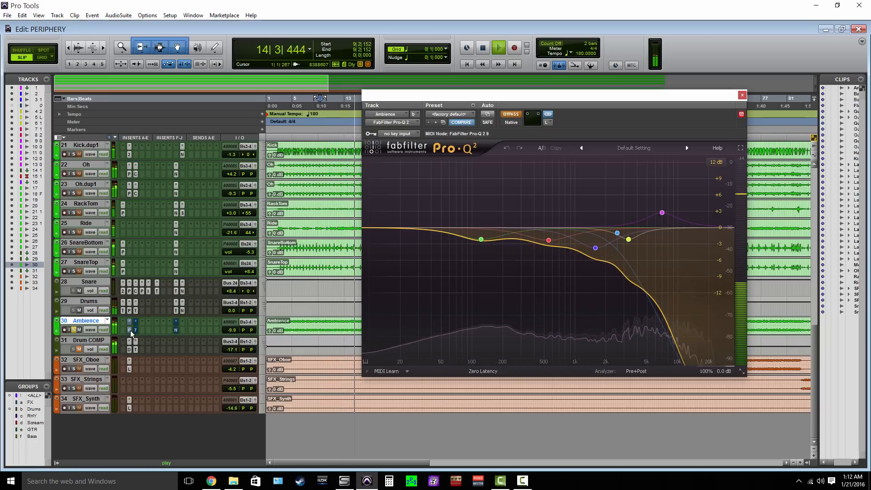
pyautogui.keyDown('ctrl'); pyautogui.click(131, 334); pyautogui.keyUp('ctrl')
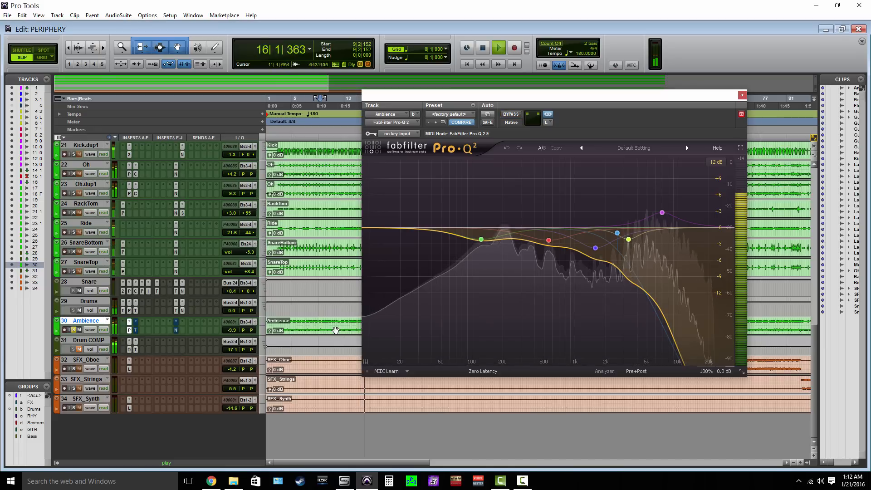
pyautogui.press('space')
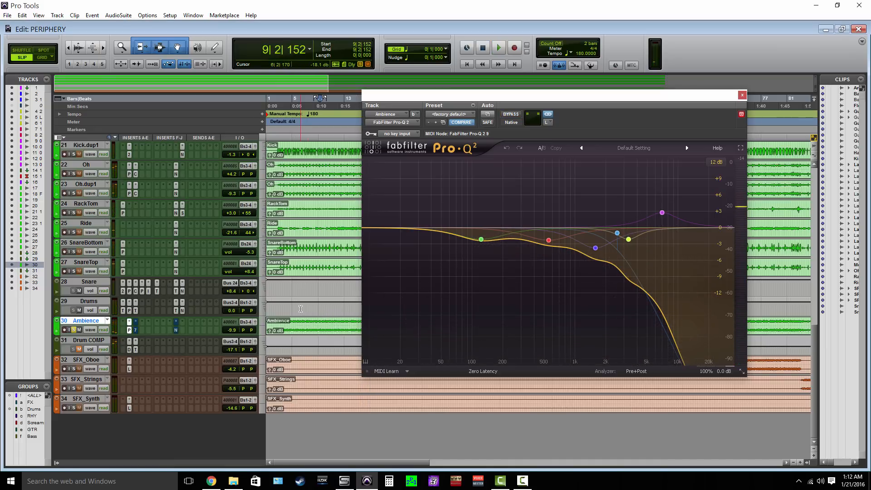
# - Open the CLA-76 compressor on the Ambience track and take it out of bypass during playback
pyautogui.click(138, 333)
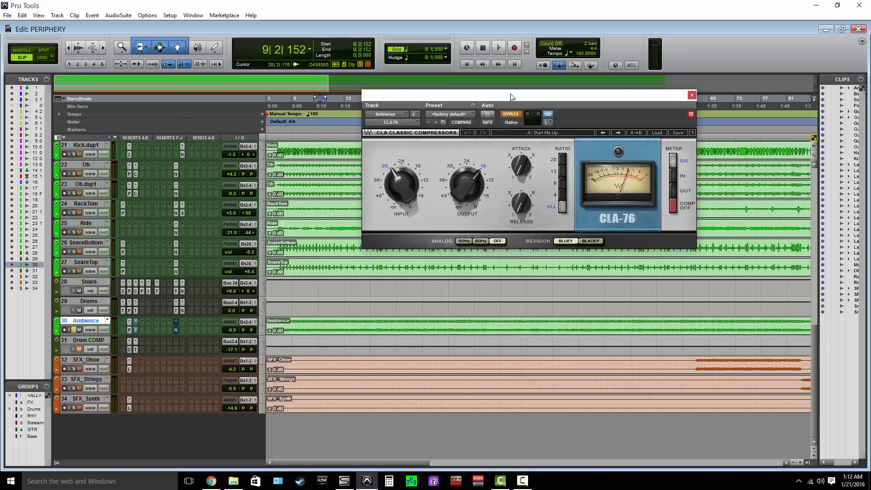
pyautogui.moveTo(510, 94); pyautogui.dragTo(551, 97)
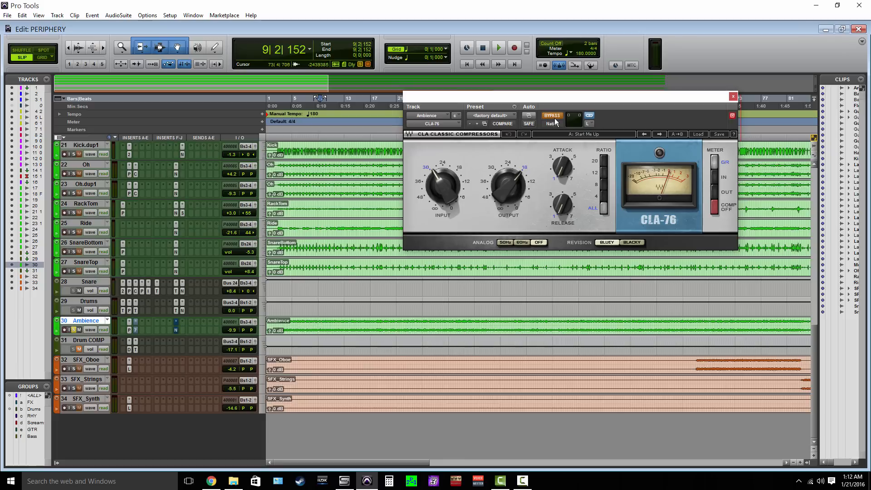
pyautogui.press('space')
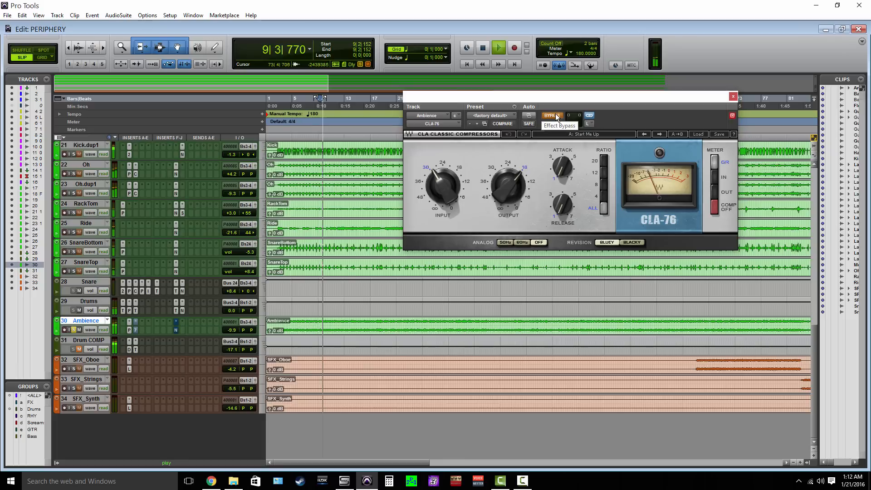
pyautogui.click(557, 117)
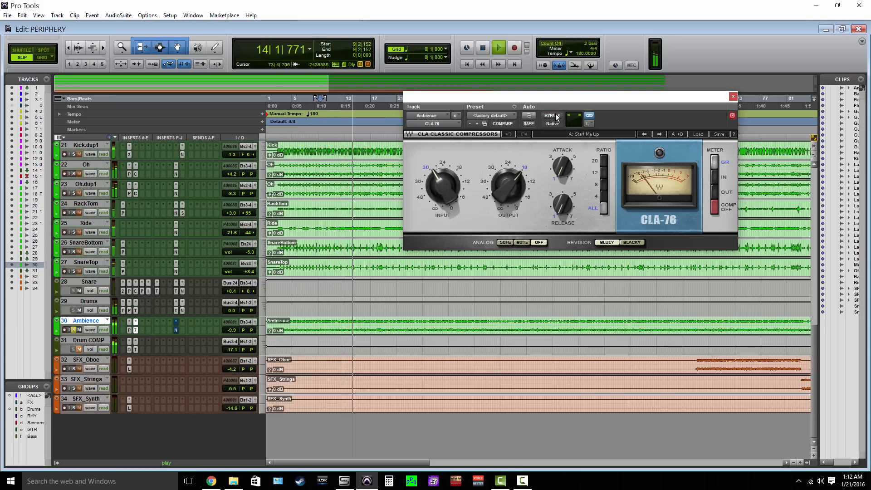
pyautogui.press('space')
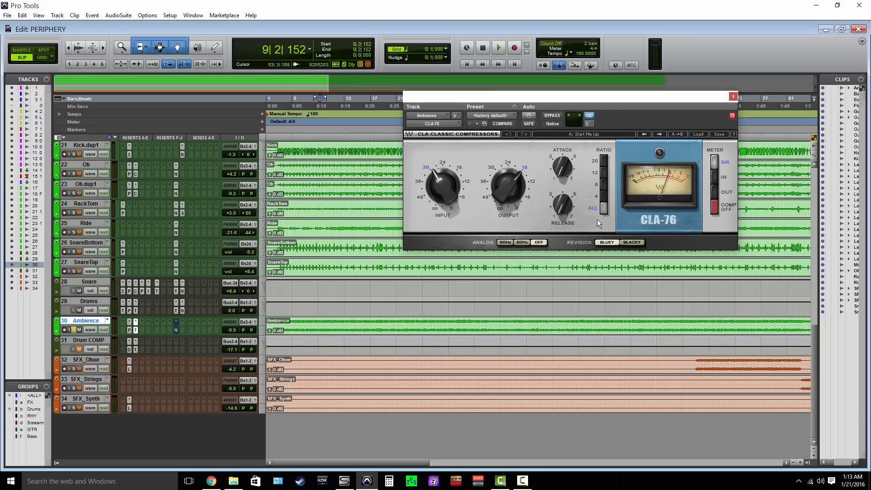
# - Audition the Ambience track with compression, dismiss the message notification, and close the CLA-76 window
pyautogui.press('space')
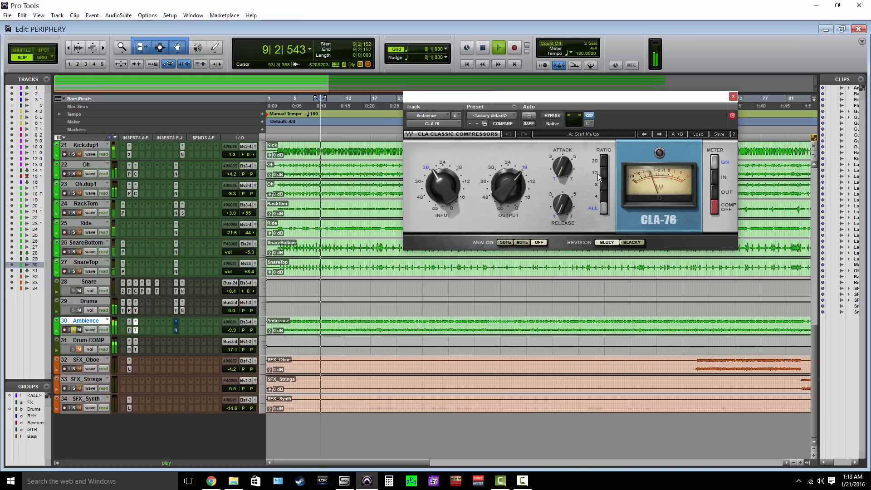
pyautogui.press('space')
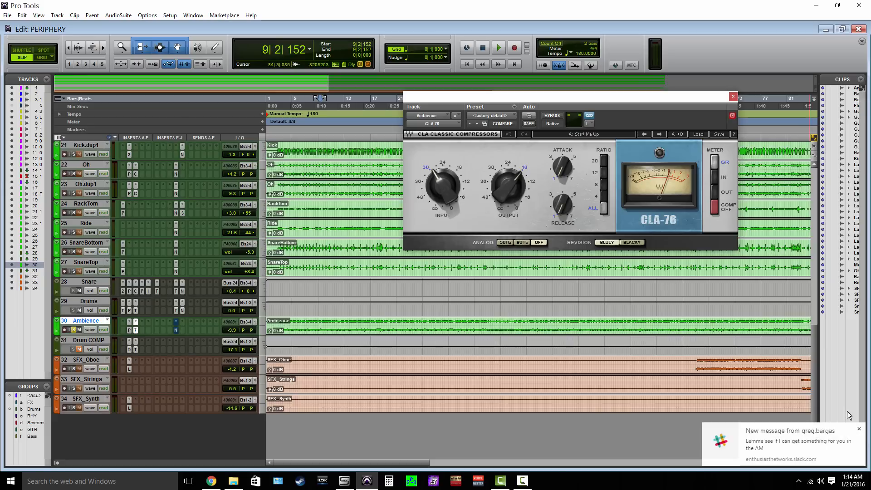
pyautogui.click(859, 430)
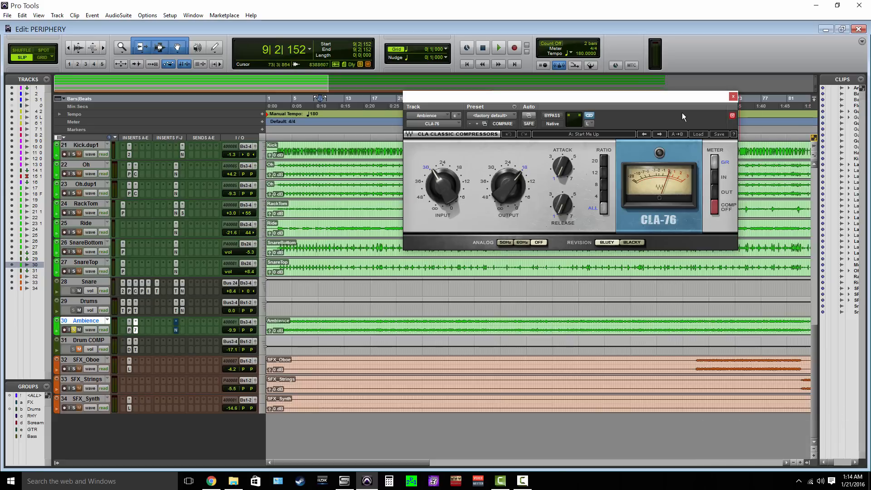
pyautogui.click(733, 96)
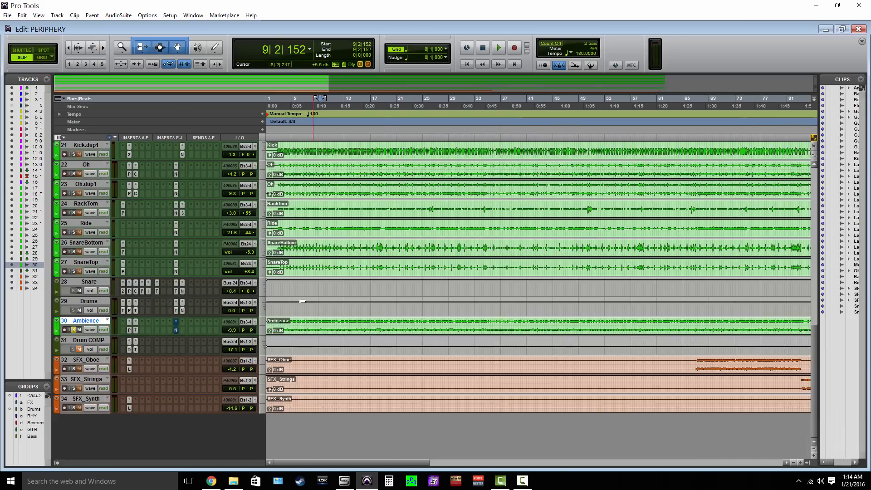
# - Compare the Ambience track with and without NLS Channel during playback, leaving the plug-in active and its window closed
pyautogui.click(174, 330)
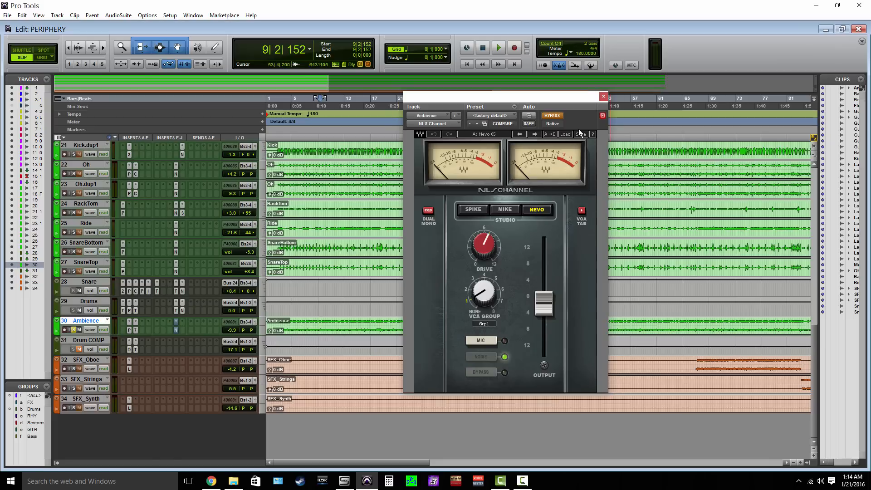
pyautogui.press('space')
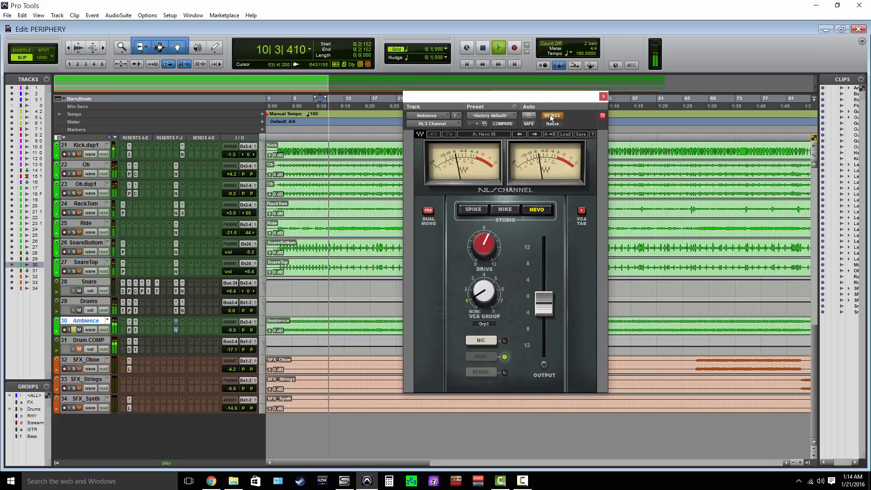
pyautogui.click(550, 115)
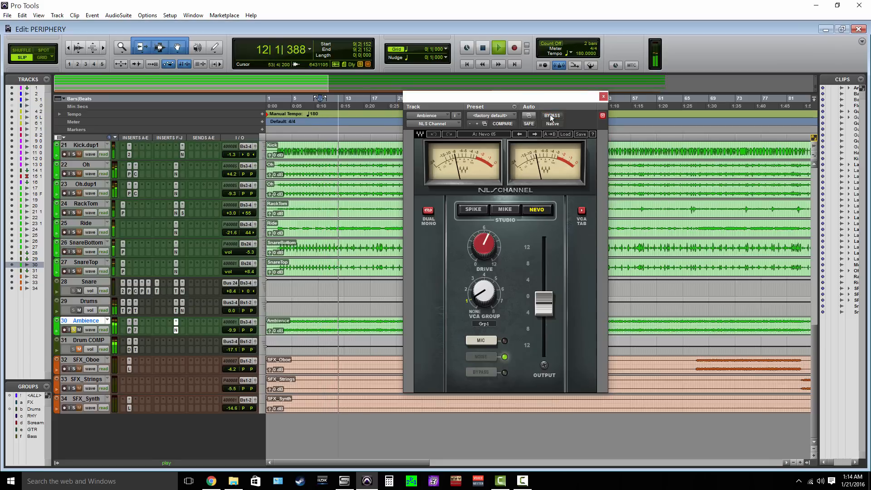
pyautogui.click(550, 115)
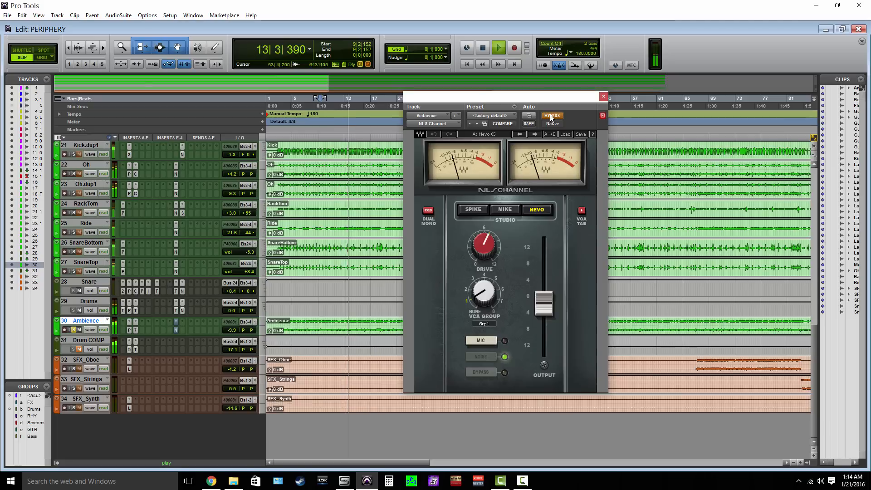
pyautogui.click(550, 115)
pyautogui.press('space')
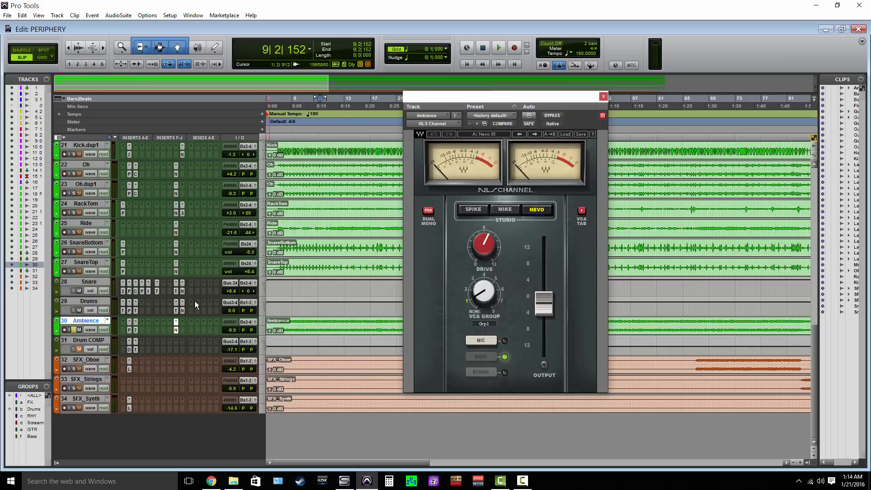
pyautogui.click(603, 98)
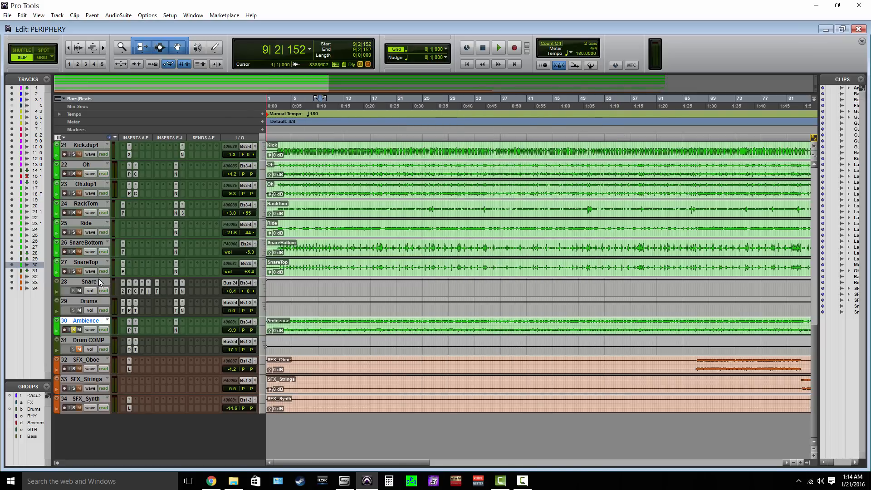
# - Select the drum tracks from MonoRoom through Ambience and solo all of them
pyautogui.click(85, 261)
pyautogui.scroll(5, 87, 254)
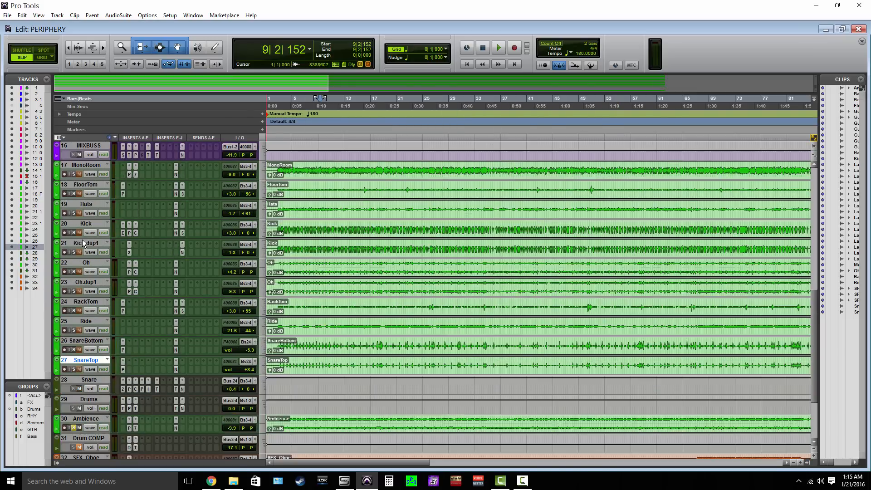
pyautogui.click(86, 247)
pyautogui.scroll(-5, 86, 248)
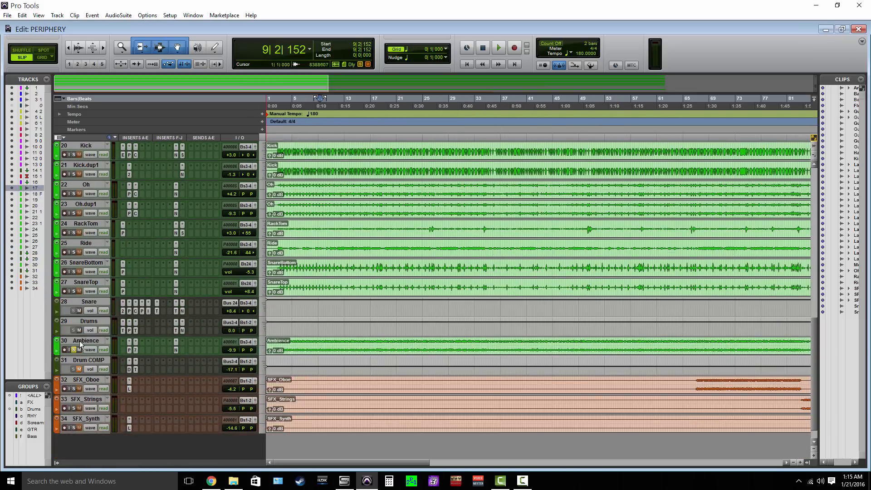
pyautogui.keyDown('shift'); pyautogui.click(83, 340); pyautogui.keyUp('shift')
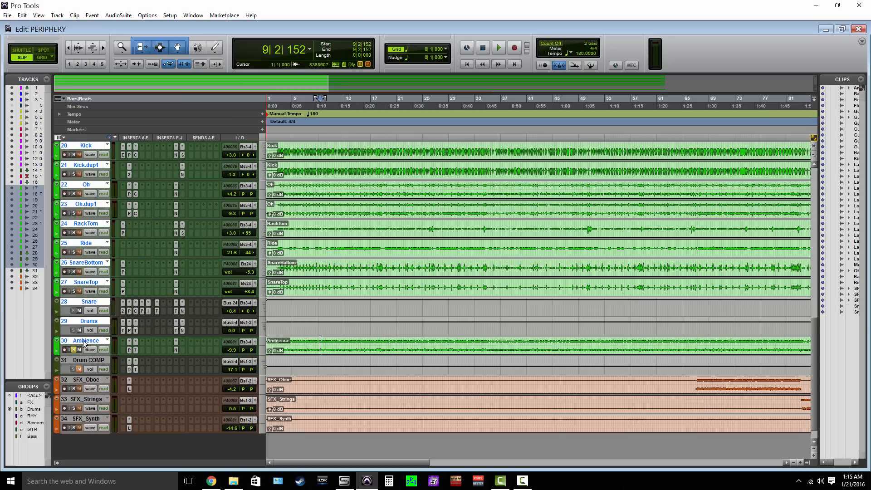
pyautogui.keyDown('alt'); pyautogui.keyDown('shift'); pyautogui.click(74, 292); pyautogui.keyUp('shift'); pyautogui.keyUp('alt')
# - Play the soloed drums and toggle the Ambience track's solo off and on to compare the kit with and without it
pyautogui.press('space')
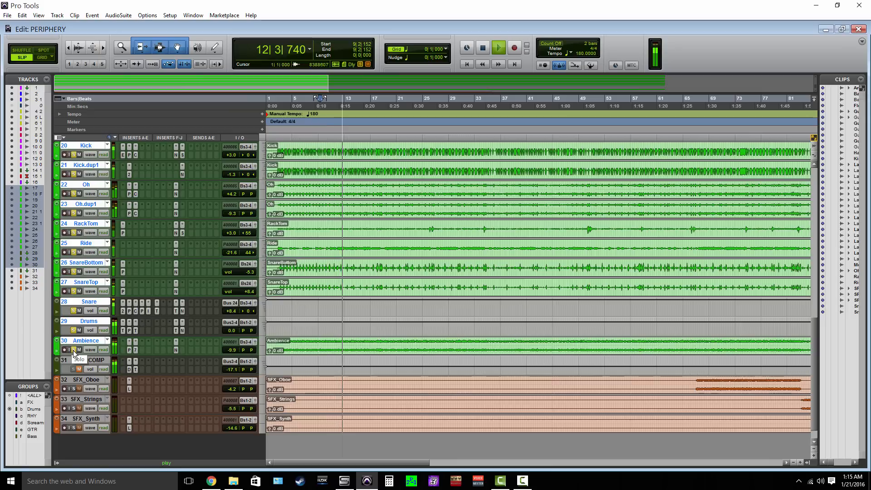
pyautogui.click(73, 351)
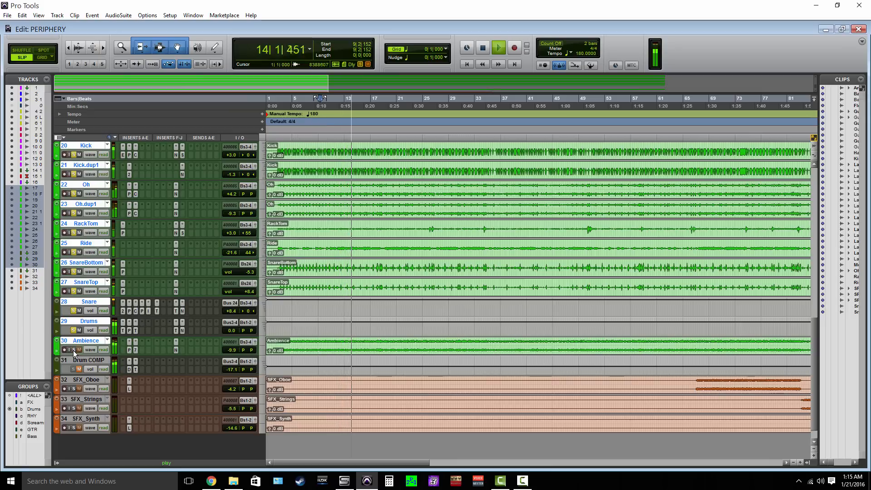
pyautogui.click(74, 351)
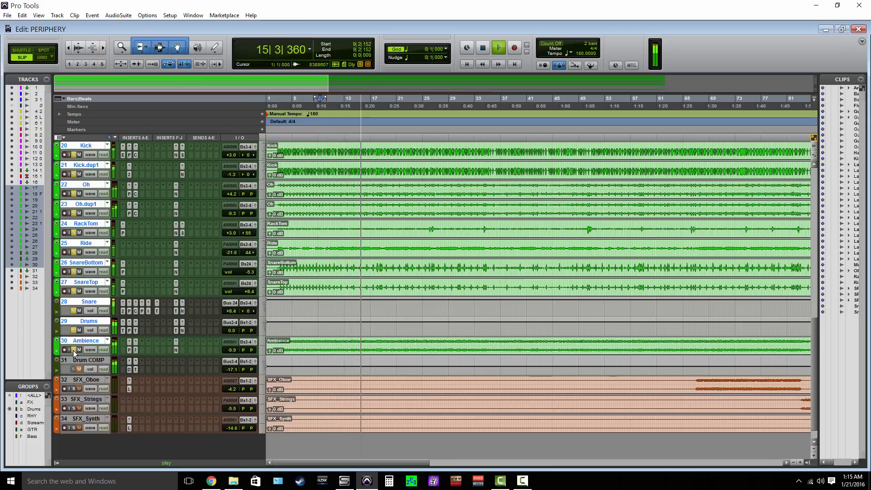
pyautogui.press('space')
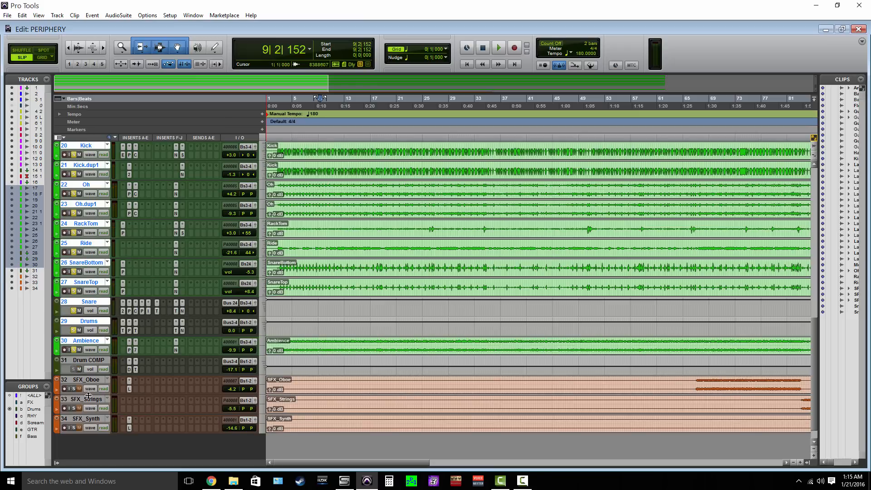
# - Keep the drum tracks soloed, mute the Drums bus, and audition the Drum COMP bus on its own
pyautogui.click(73, 350)
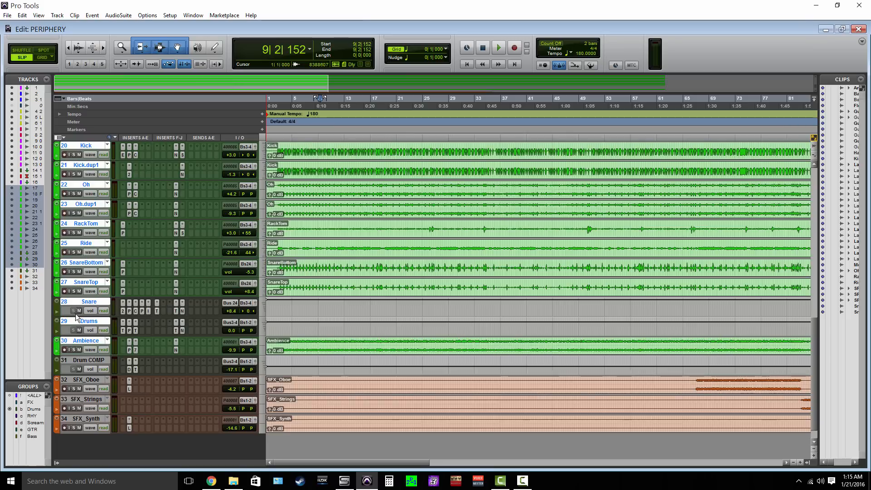
pyautogui.click(78, 311)
pyautogui.click(74, 350)
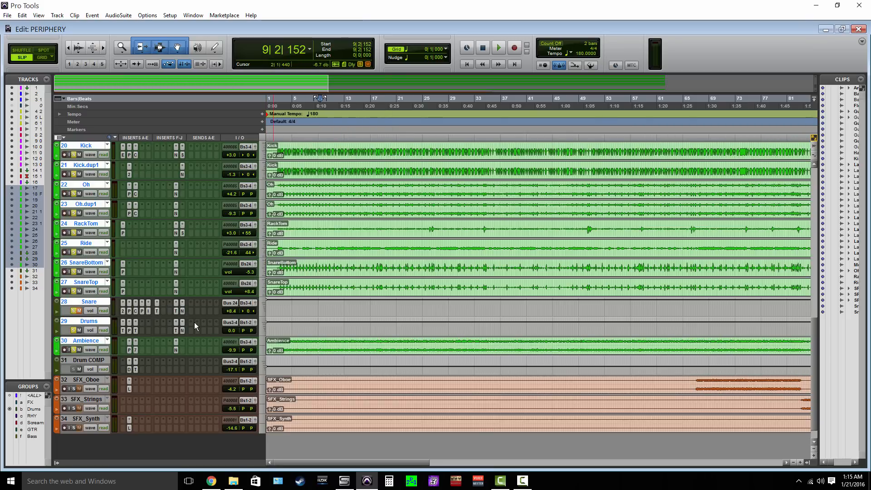
pyautogui.click(79, 330)
pyautogui.press('space')
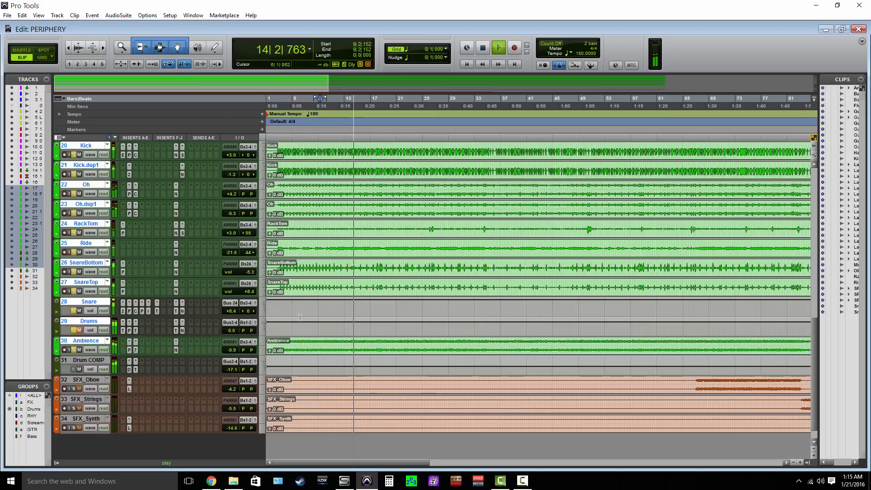
pyautogui.press('space')
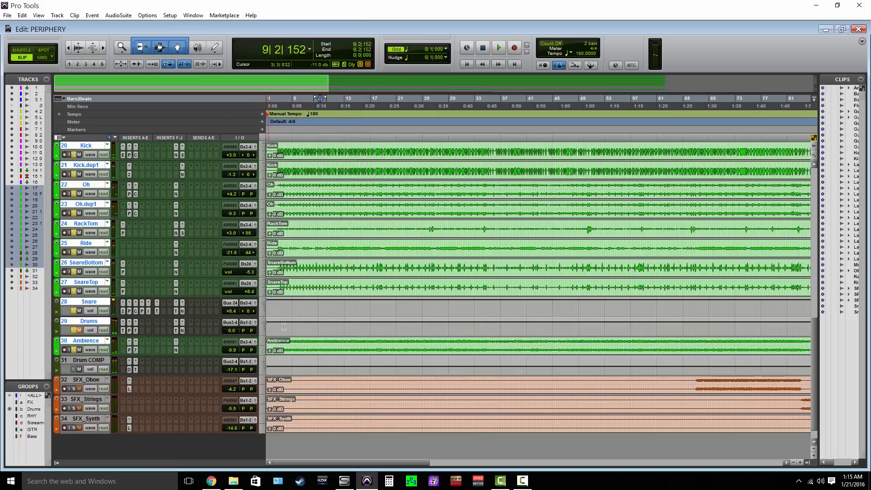
# - Bypass SlickEQ on the Drum COMP bus, open its Devil-Loc compressor, and reposition the plug-in window
pyautogui.click(135, 369)
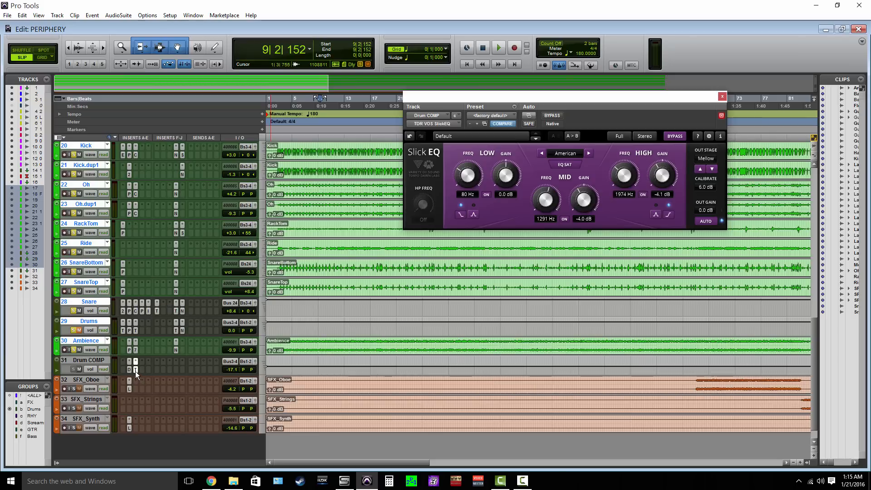
pyautogui.click(128, 369)
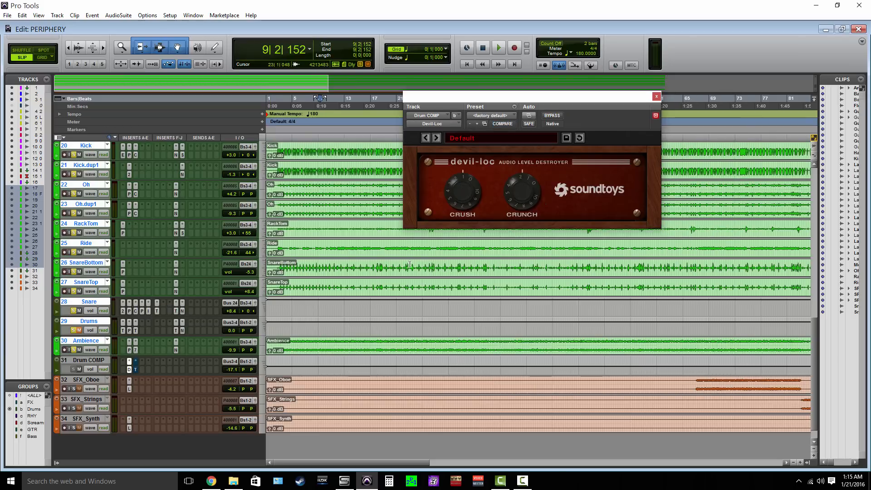
pyautogui.click(515, 107)
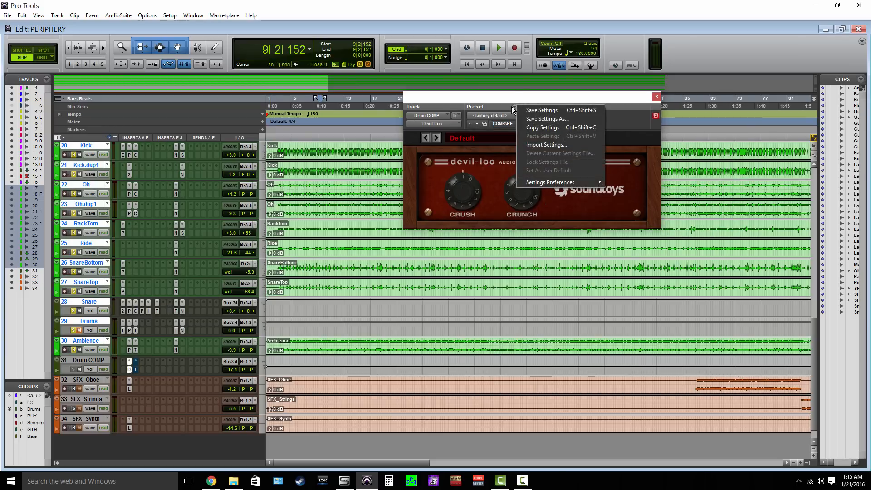
pyautogui.click(510, 97)
pyautogui.moveTo(513, 97); pyautogui.dragTo(543, 130)
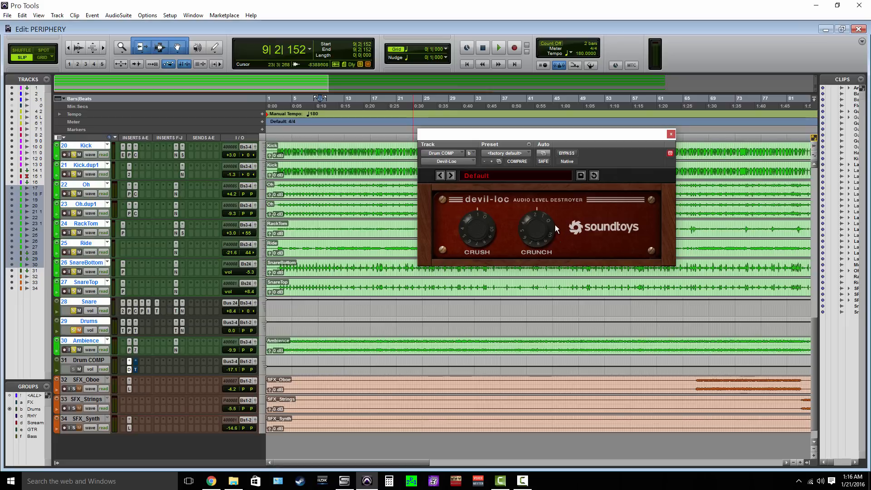
# - Compare the Drum COMP bus with Devil-Loc bypassed and active during playback, leaving the compressor active
pyautogui.click(565, 153)
pyautogui.press('space')
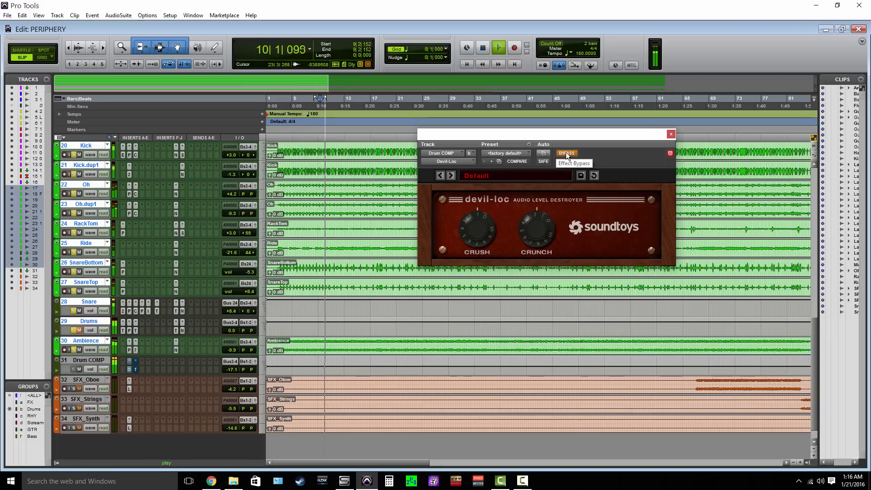
pyautogui.click(565, 153)
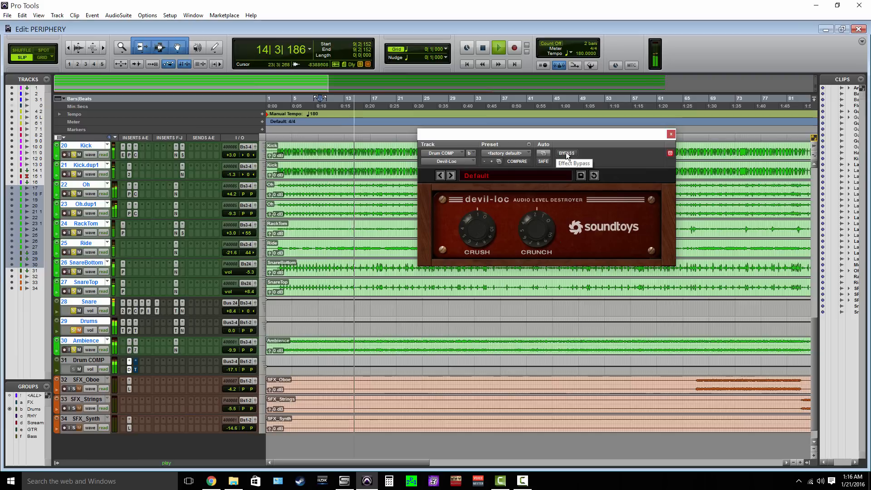
pyautogui.press('space')
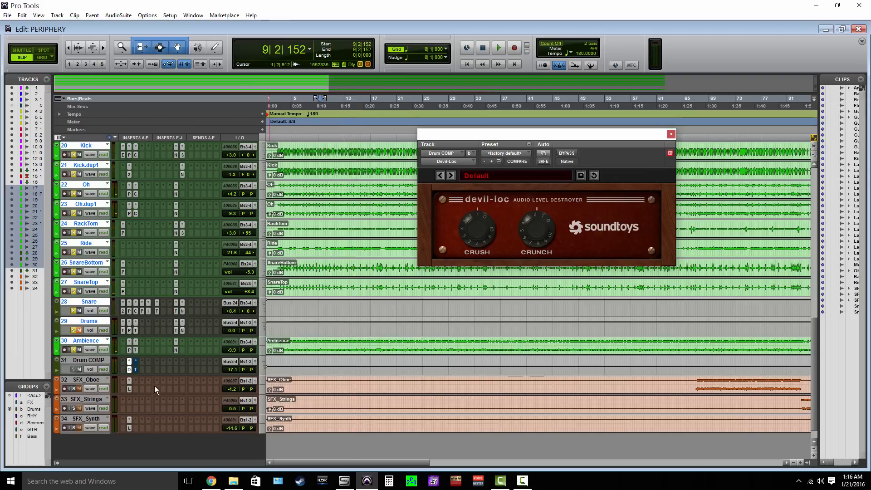
# - Open SlickEQ on the Drum COMP bus, take it out of bypass, and reposition its window over the tracks
pyautogui.click(136, 369)
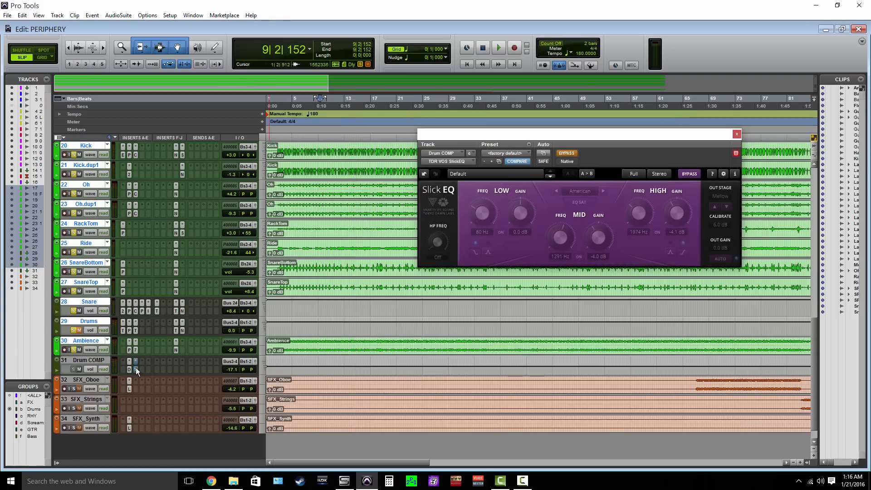
pyautogui.click(564, 153)
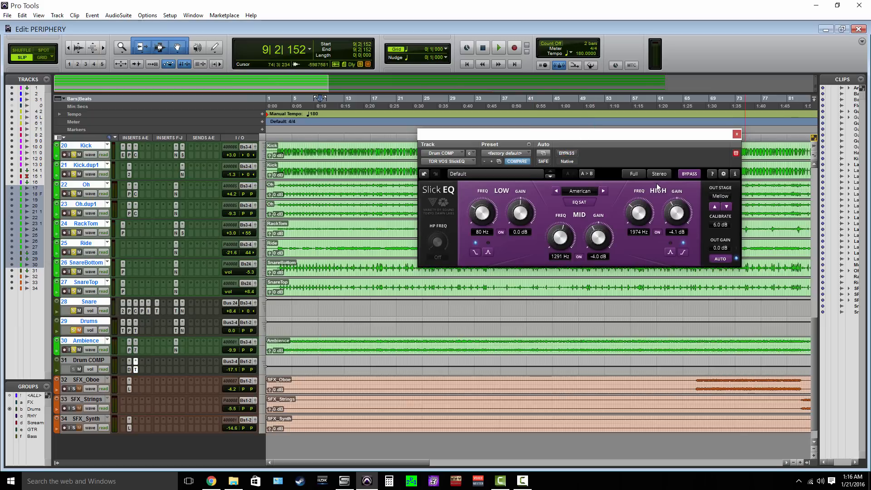
pyautogui.moveTo(619, 134); pyautogui.dragTo(537, 134)
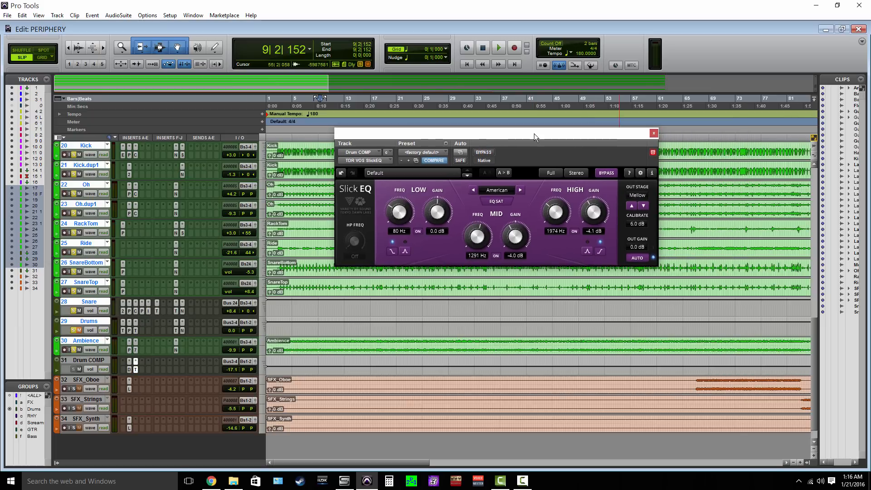
pyautogui.click(134, 350)
pyautogui.click(390, 12)
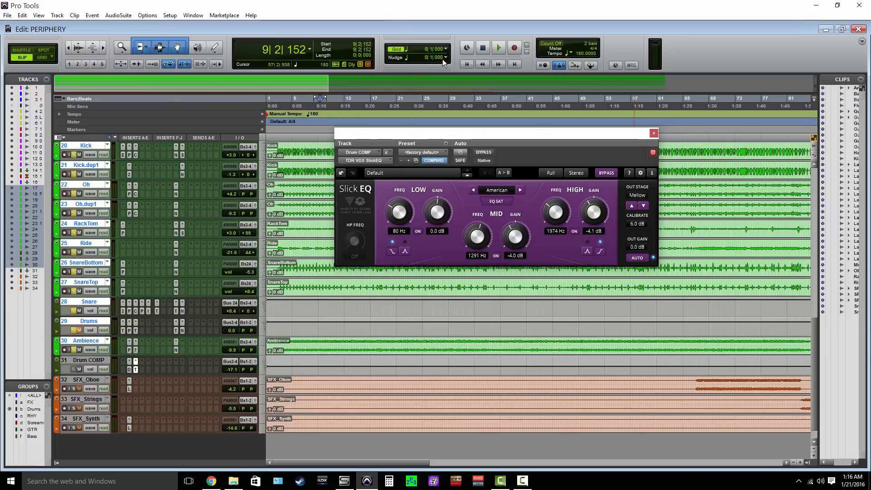
pyautogui.moveTo(475, 132); pyautogui.dragTo(530, 147)
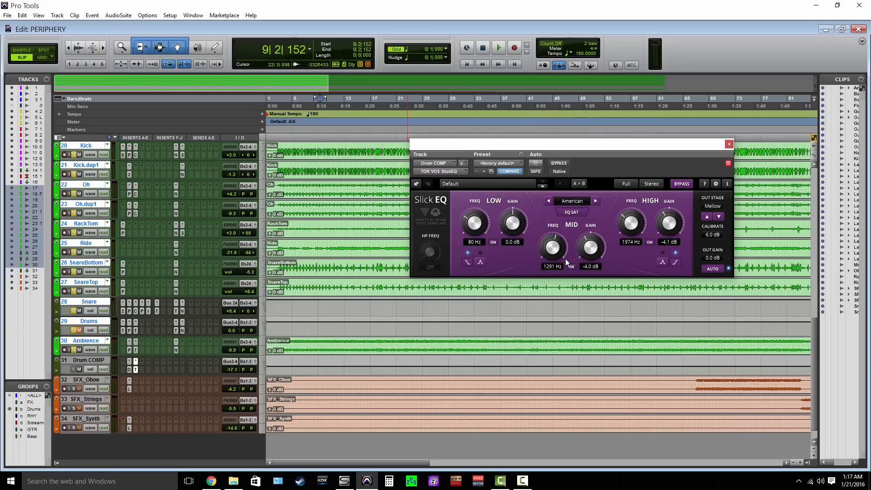
# - Compare the Drum COMP bus with SlickEQ bypassed and active during playback, leaving the EQ active
pyautogui.click(558, 163)
pyautogui.press('space')
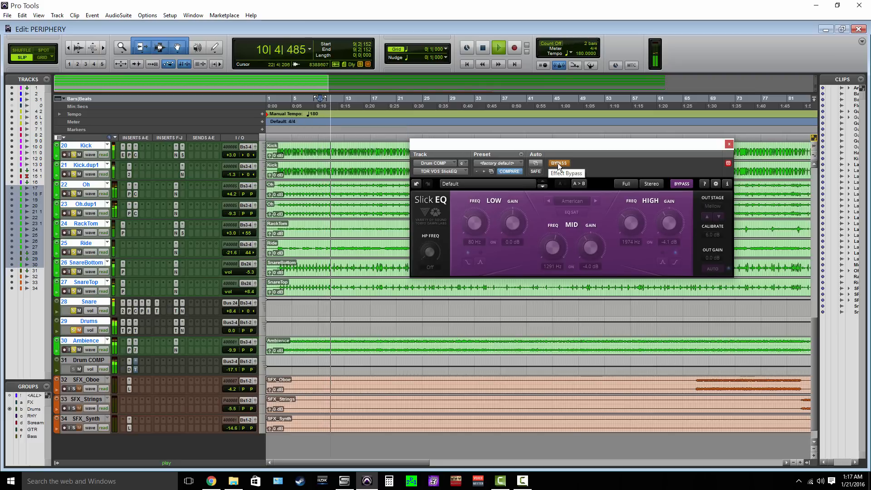
pyautogui.click(558, 164)
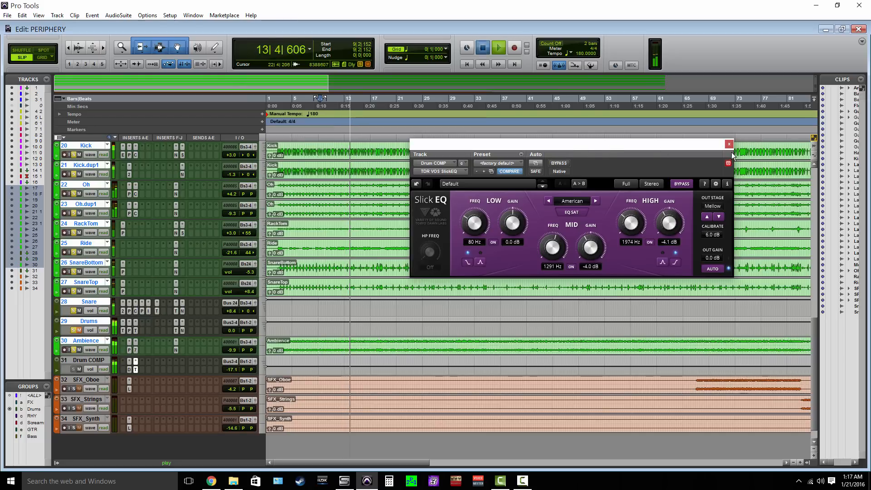
pyautogui.press('space')
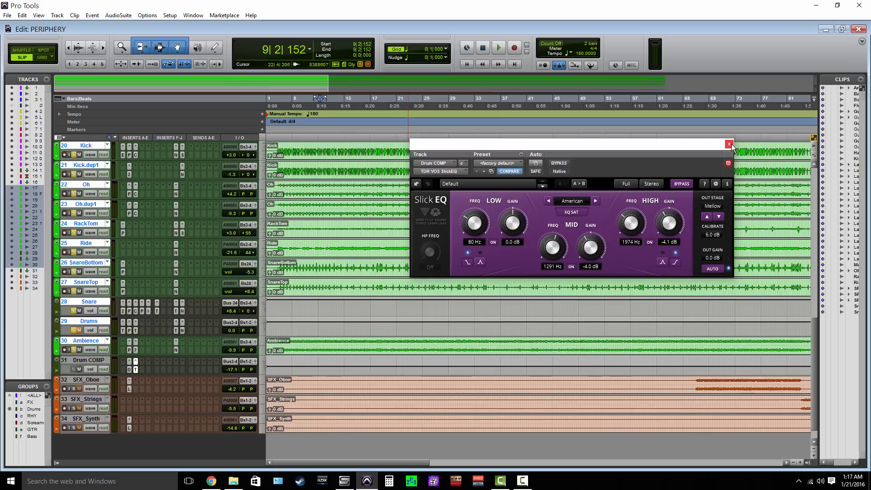
# - View Devil-Loc beside SlickEQ for the Drum COMP bus, and close both plug-in windows
pyautogui.click(129, 368)
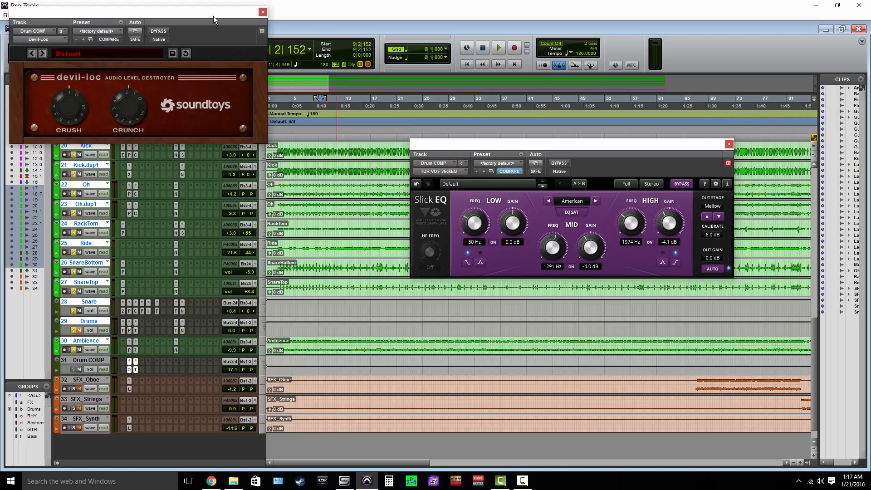
pyautogui.moveTo(213, 15); pyautogui.dragTo(319, 120)
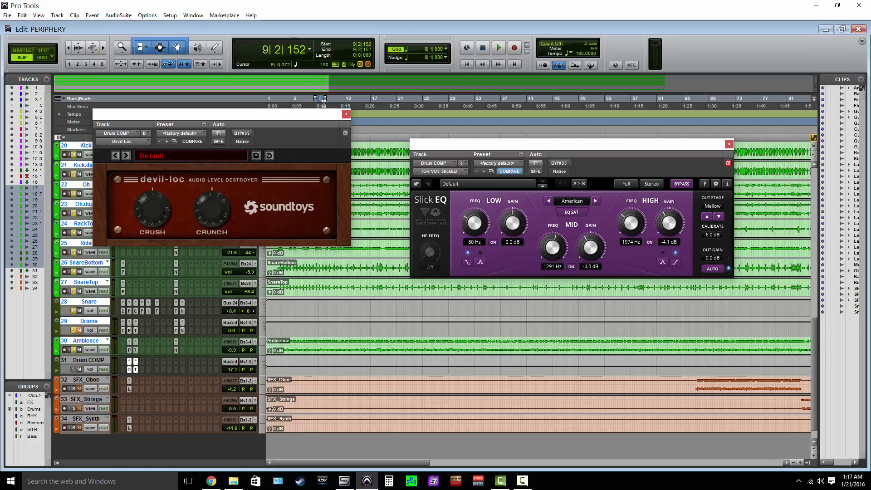
pyautogui.click(345, 115)
pyautogui.click(135, 369)
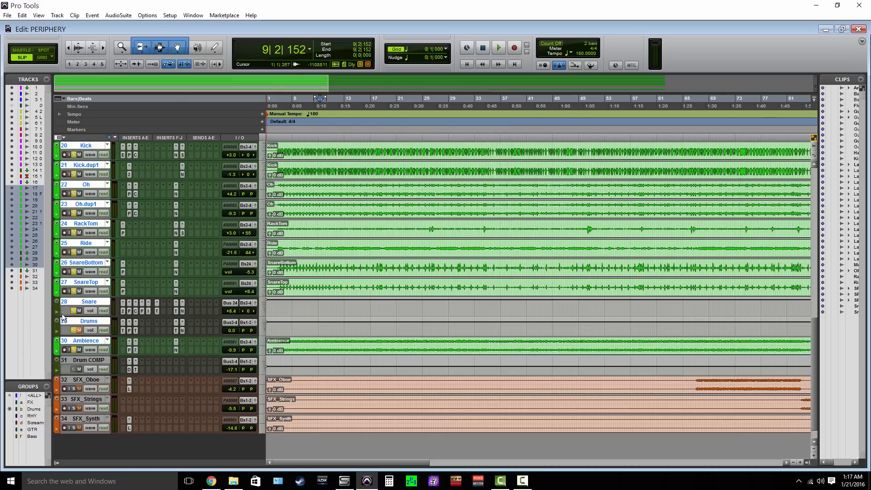
# - Unmute the Drums bus and toggle the Drum COMP mute during playback to compare the drums with and without parallel compression
pyautogui.click(78, 330)
pyautogui.click(78, 369)
pyautogui.press('space')
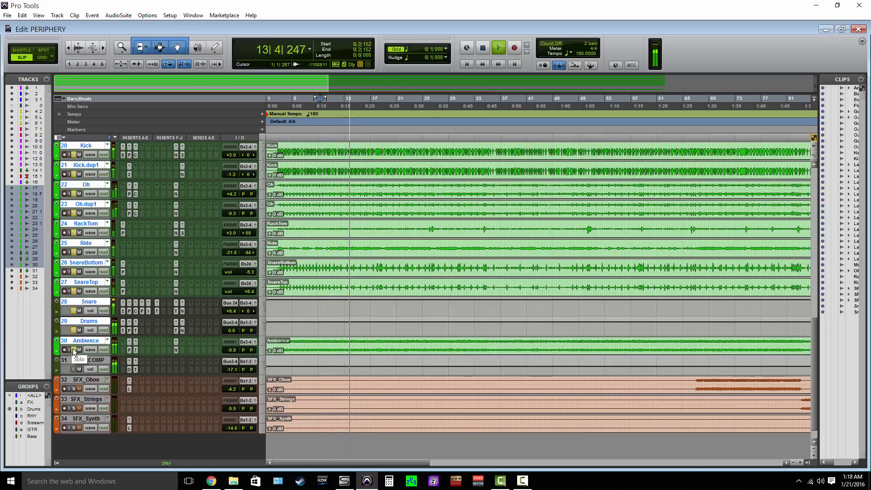
pyautogui.click(78, 369)
pyautogui.click(78, 368)
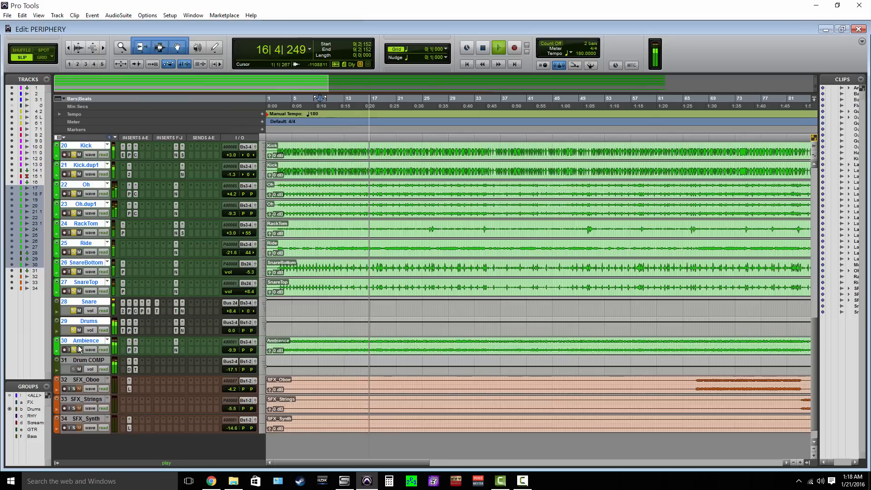
pyautogui.press('space')
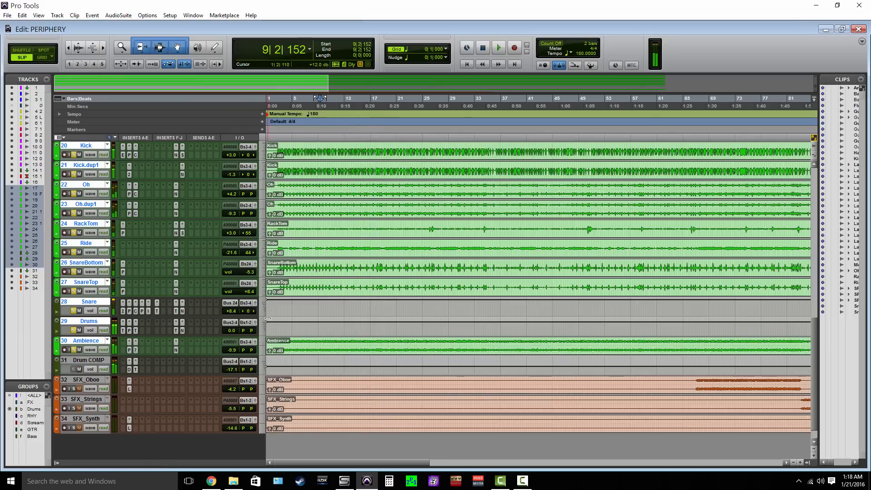